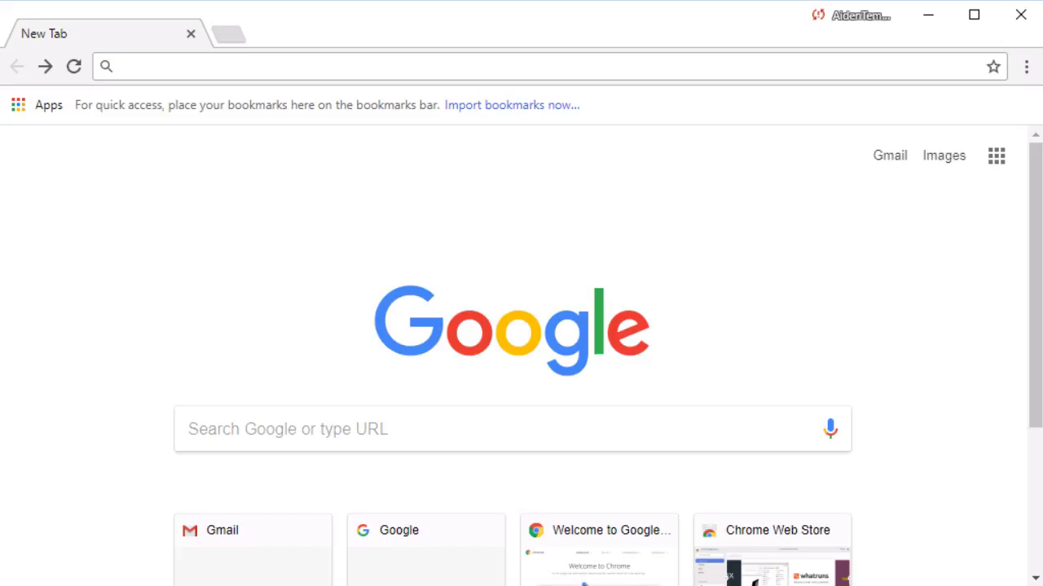
- Open Gmail from the new tab page and sign in with the account password
left_click(896, 162)
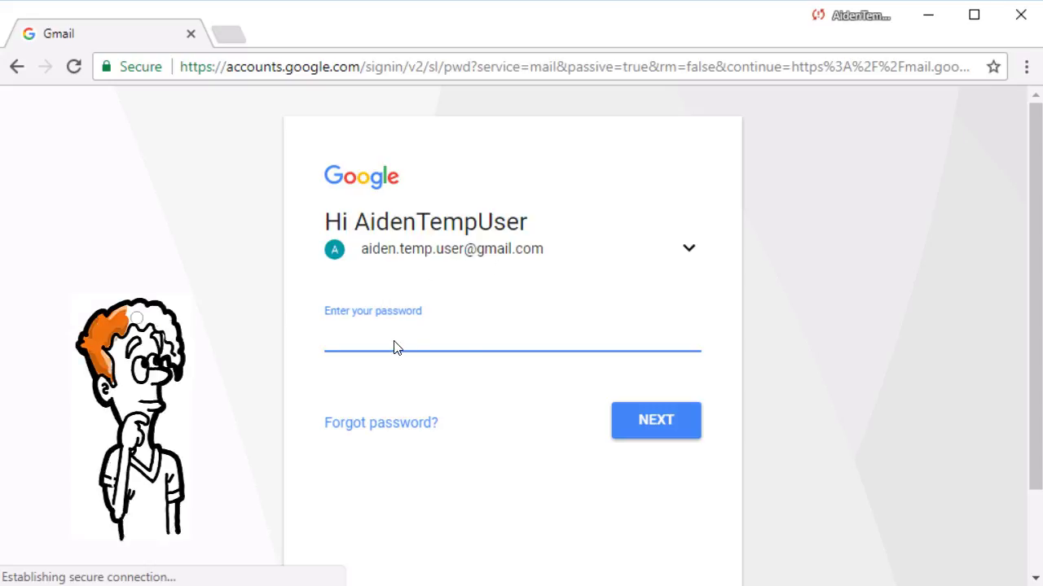
key("ctrl+v")
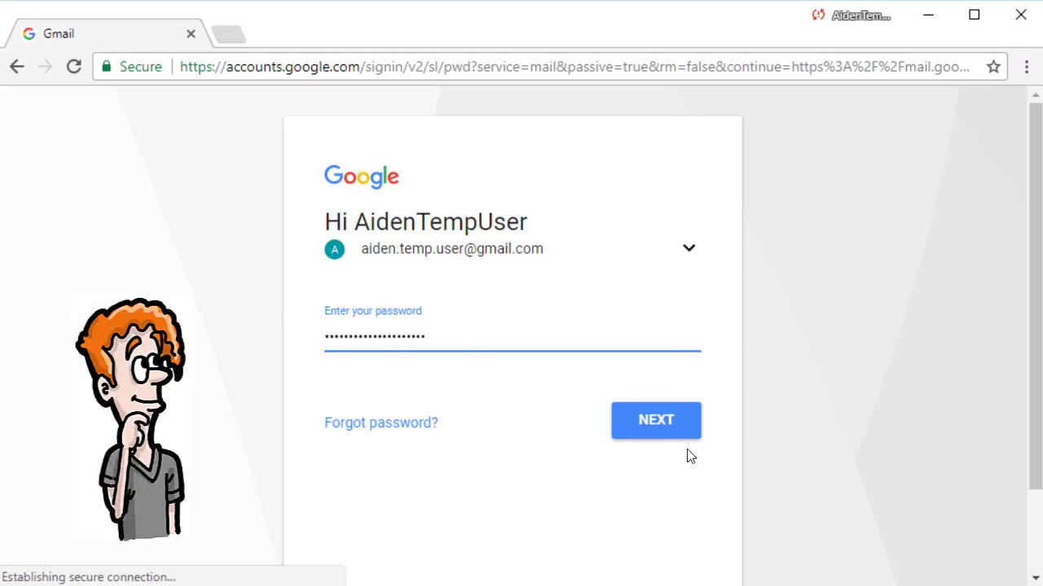
left_click(665, 422)
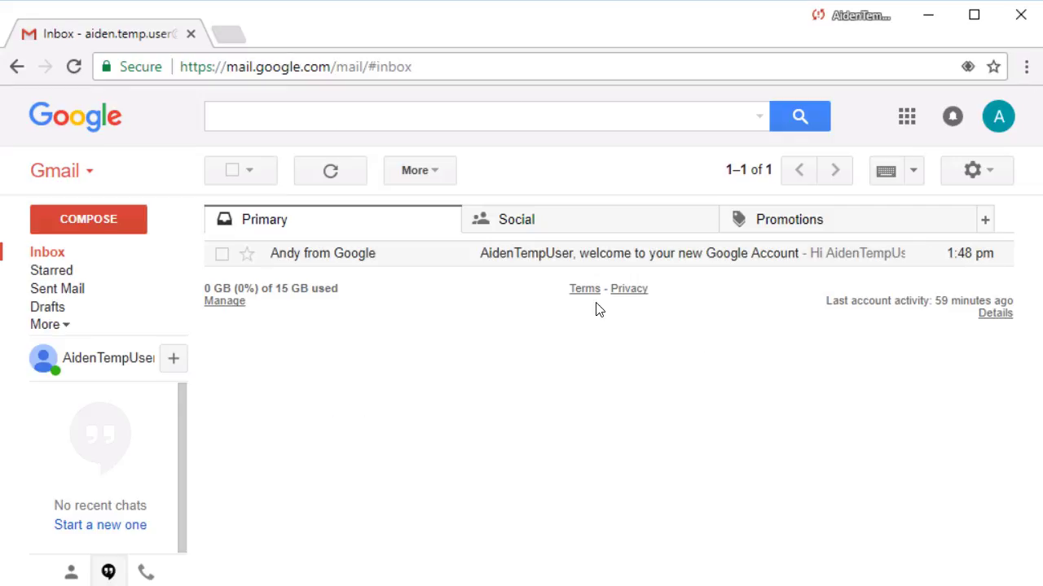
- Open Google's welcome message about the new Google Account in the Primary inbox
left_click(412, 258)
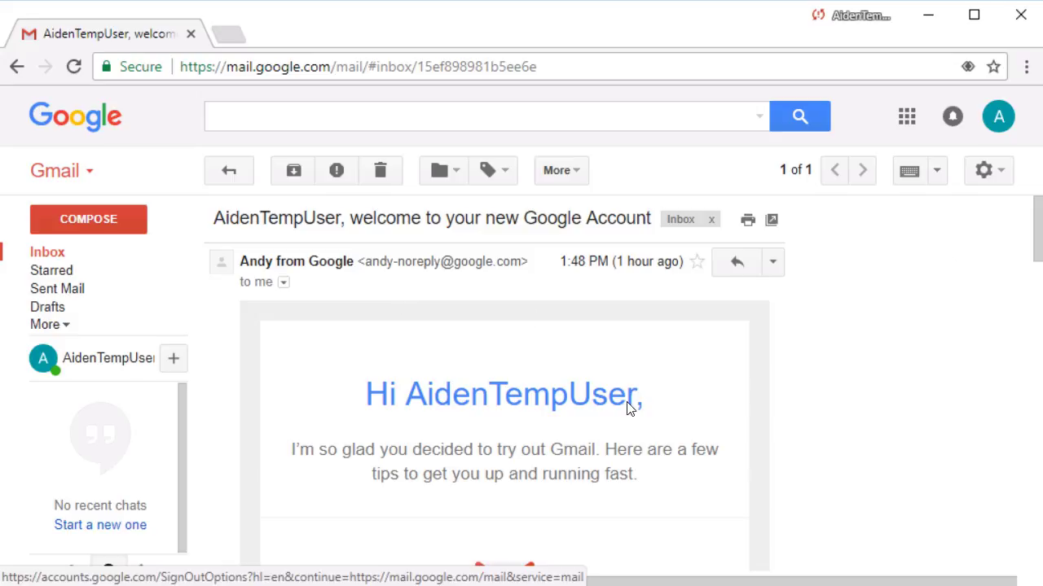
- Go from the avatar menu through My Account to the Signing in to Google settings
left_click(1003, 119)
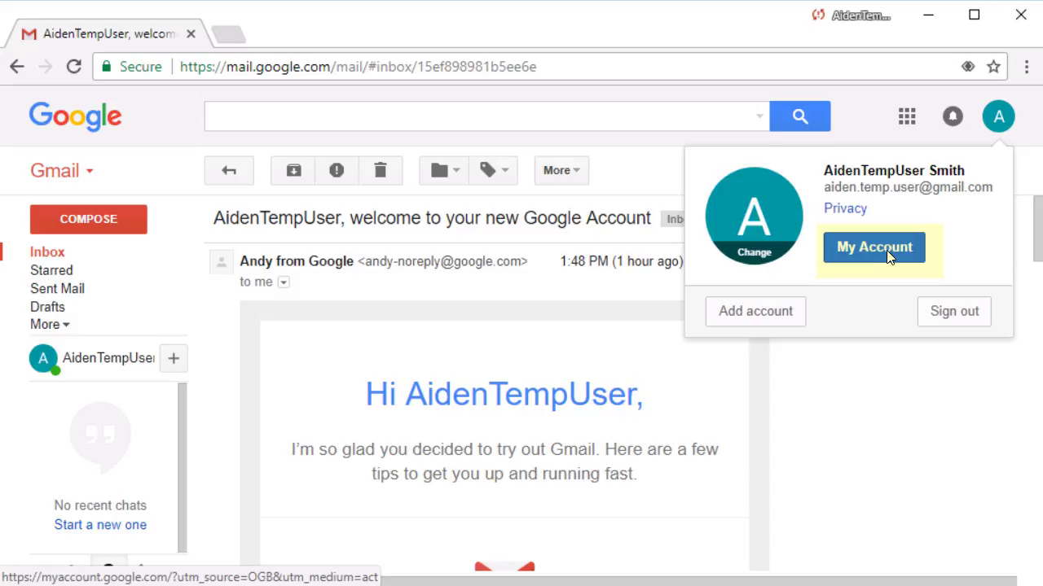
left_click(888, 254)
scroll(887, 261, "down", 4)
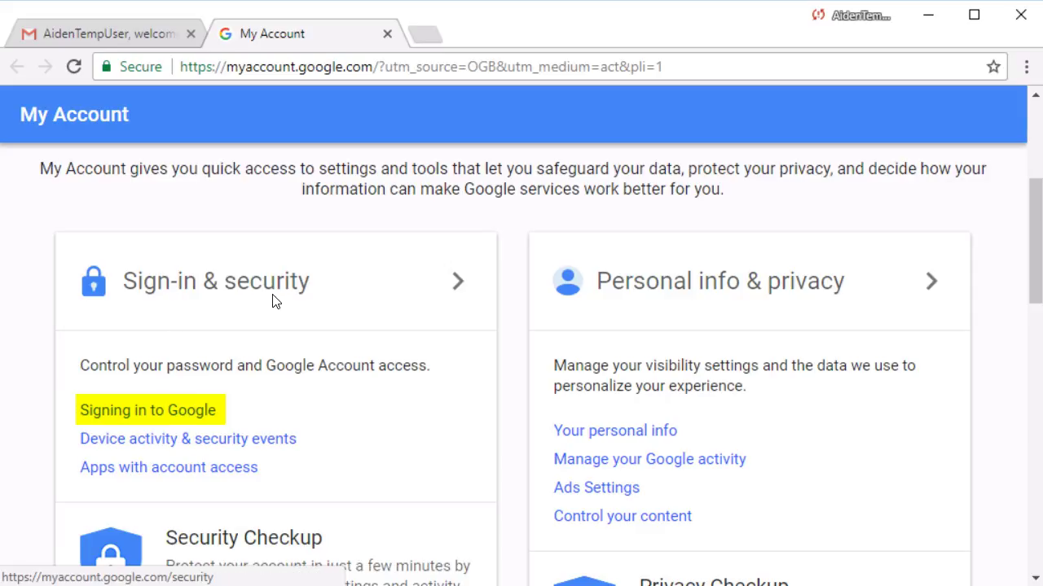
left_click(199, 416)
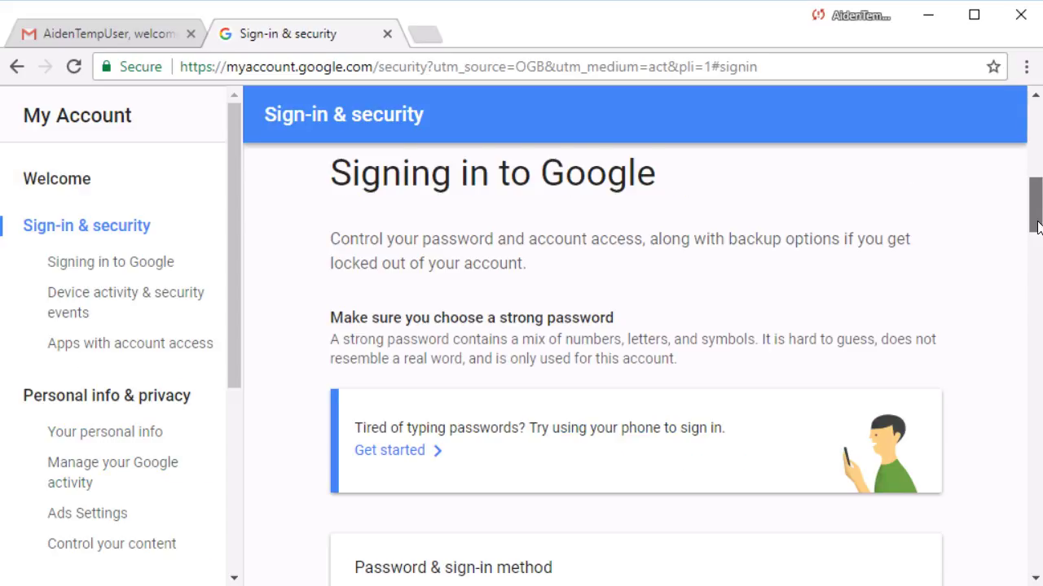
left_click_drag(1037, 225, 1036, 289)
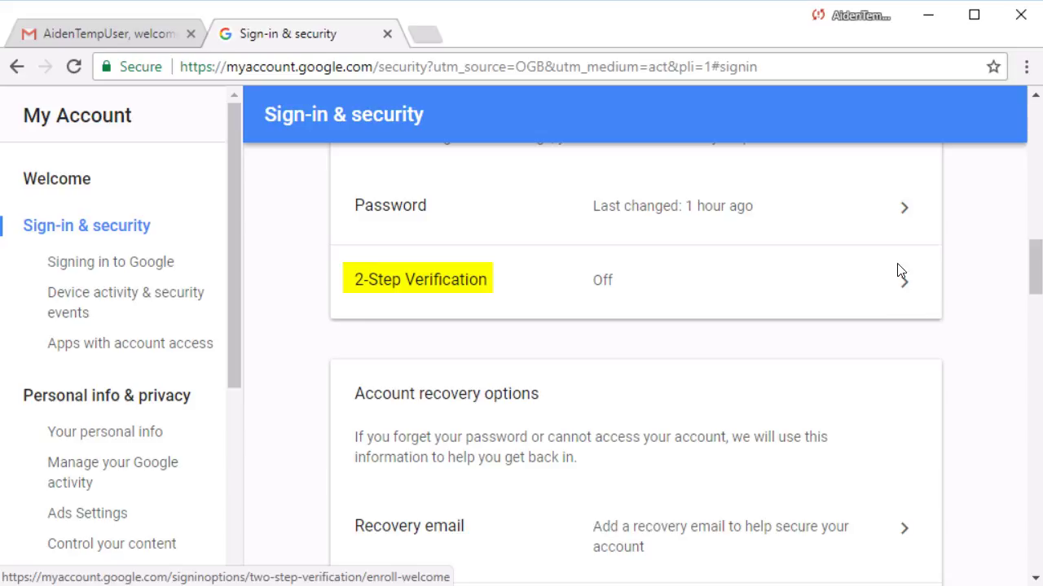
- Open 2-Step Verification and proceed past its intro page with GET STARTED
left_click(906, 282)
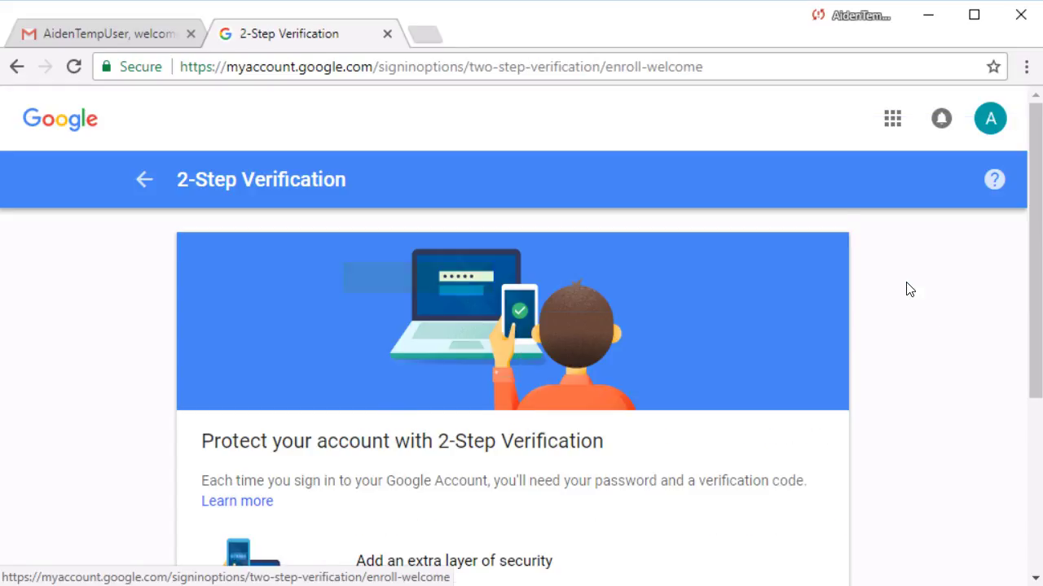
scroll(912, 326, "down", 1)
left_click_drag(439, 376, 482, 376)
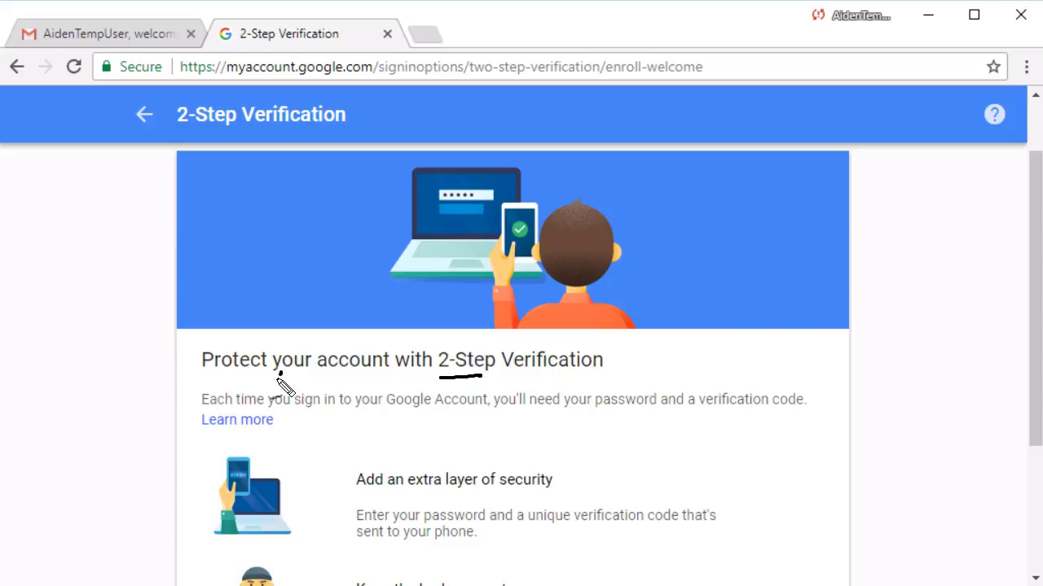
left_click_drag(281, 373, 267, 393)
left_click_drag(268, 382, 278, 392)
left_click_drag(597, 413, 797, 411)
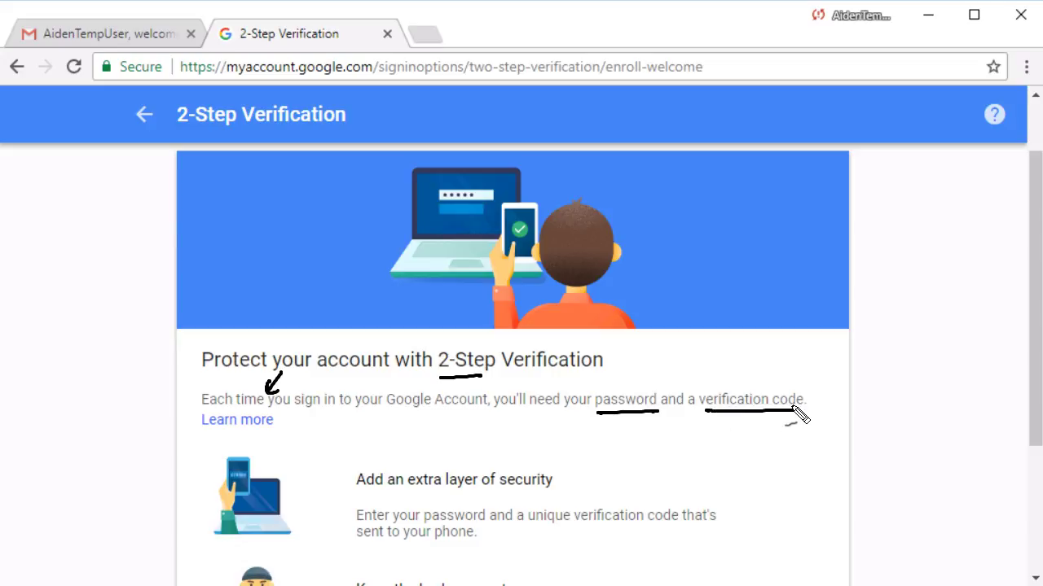
key("Escape")
scroll(734, 488, "down", 3)
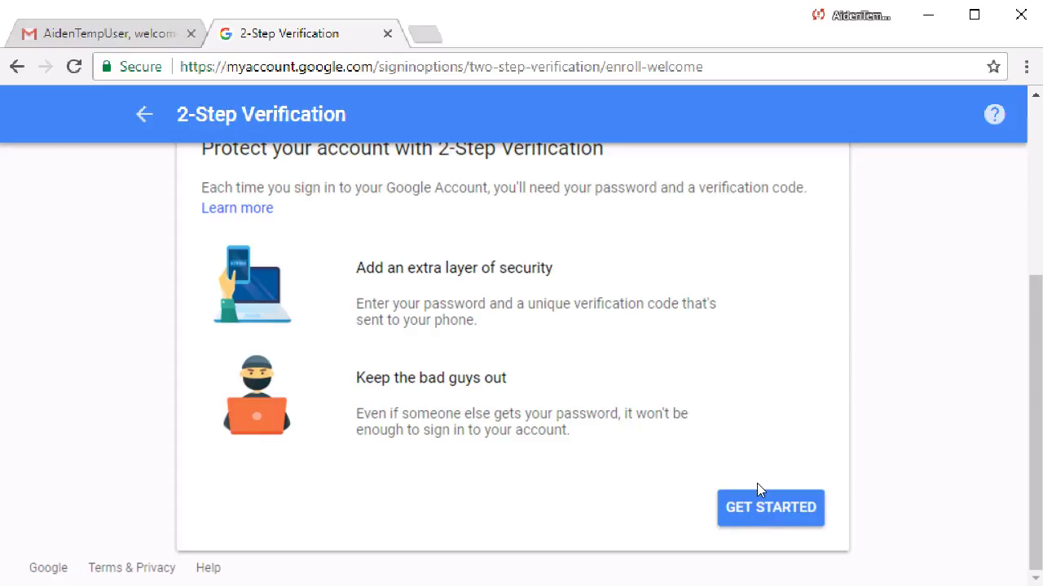
left_click(782, 512)
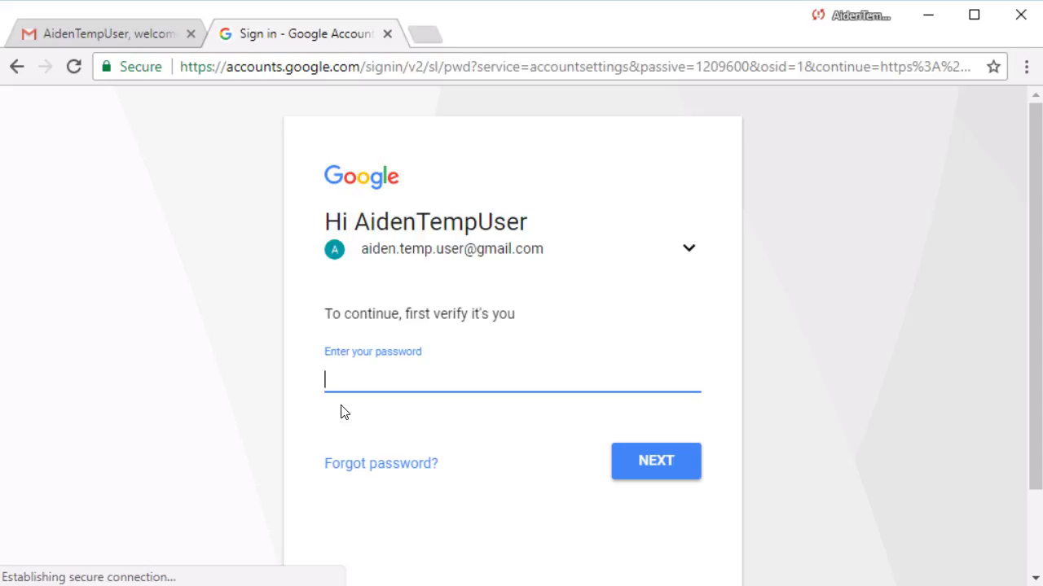
- Re-enter the account password to confirm identity for 2-Step Verification setup
type("**********************")
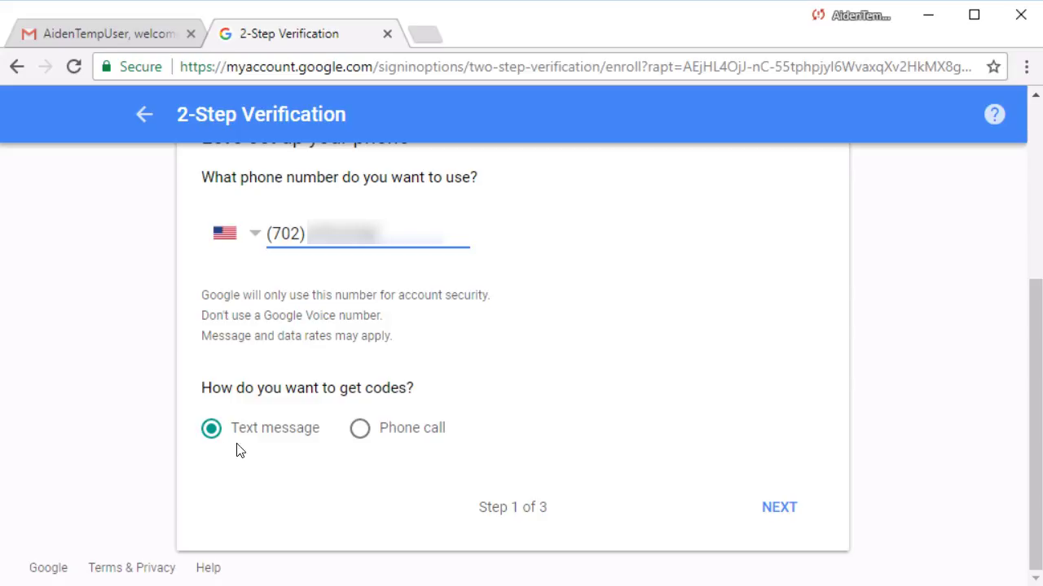
- Send and confirm the texted code, then turn 2-Step Verification on
left_click(785, 511)
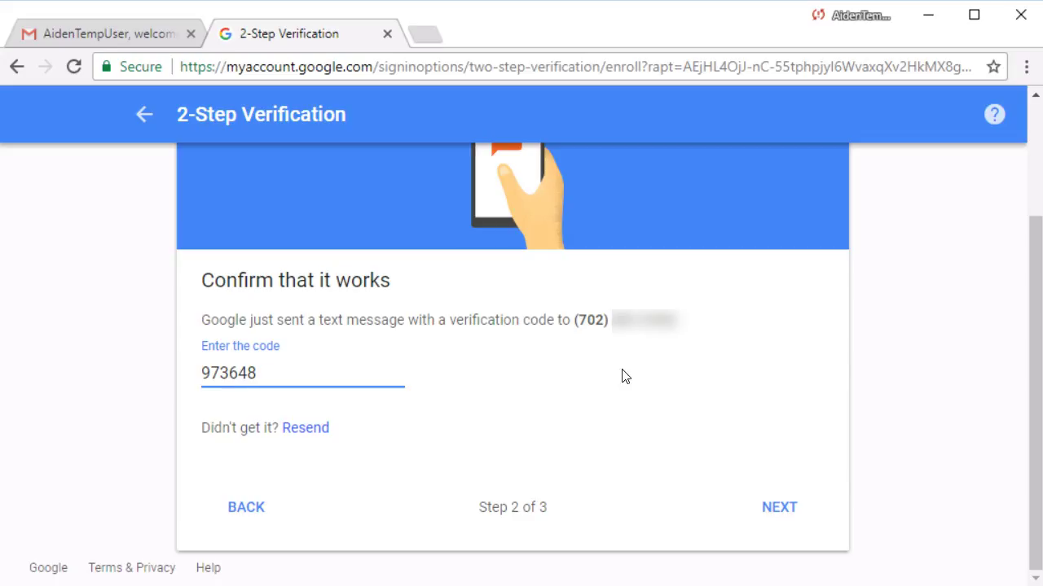
left_click(779, 511)
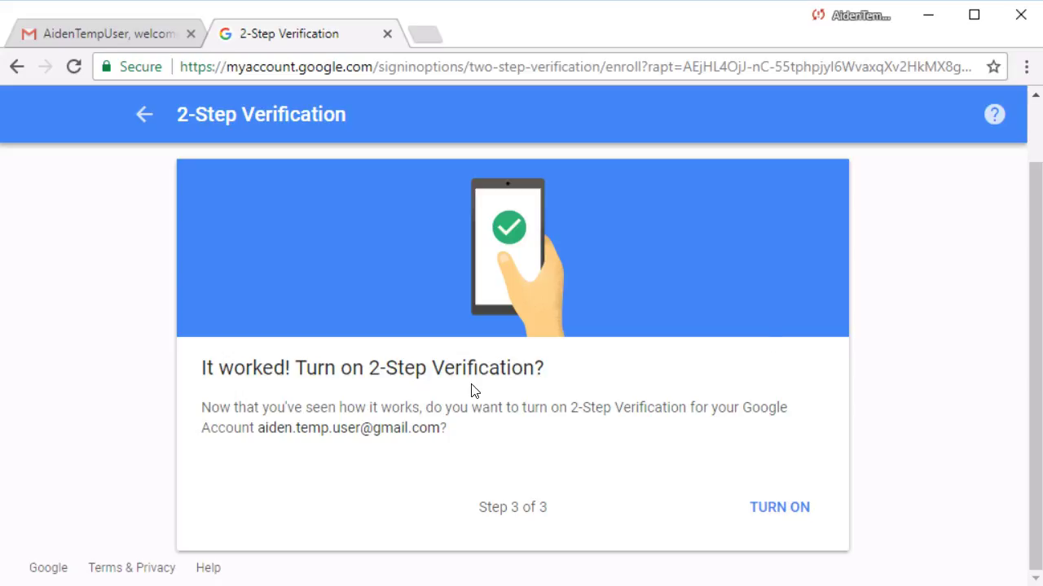
left_click(778, 511)
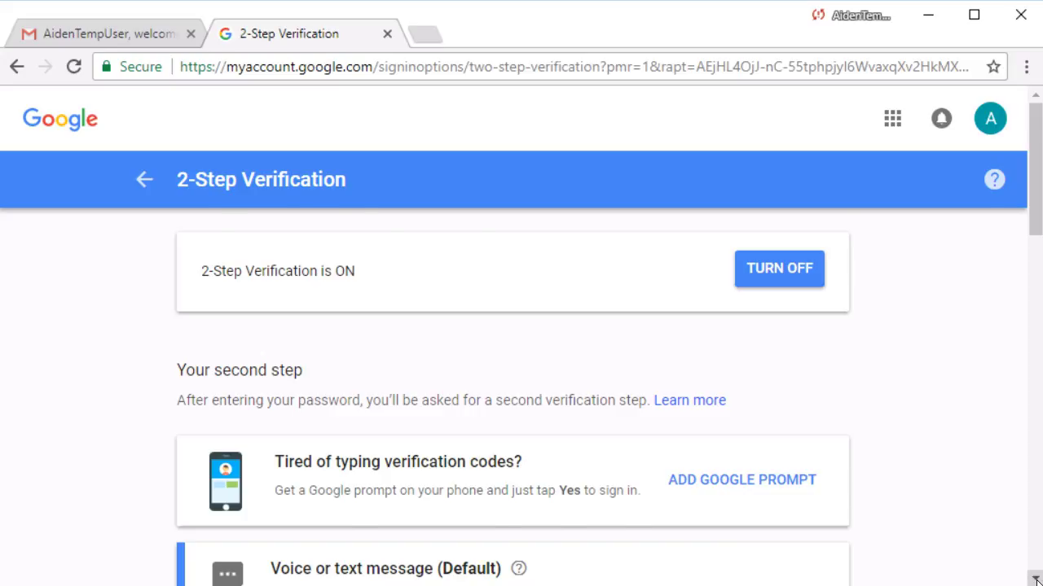
- Start Authenticator app setup, pick iPhone as the phone type, and continue
scroll(1036, 580, "down", 10)
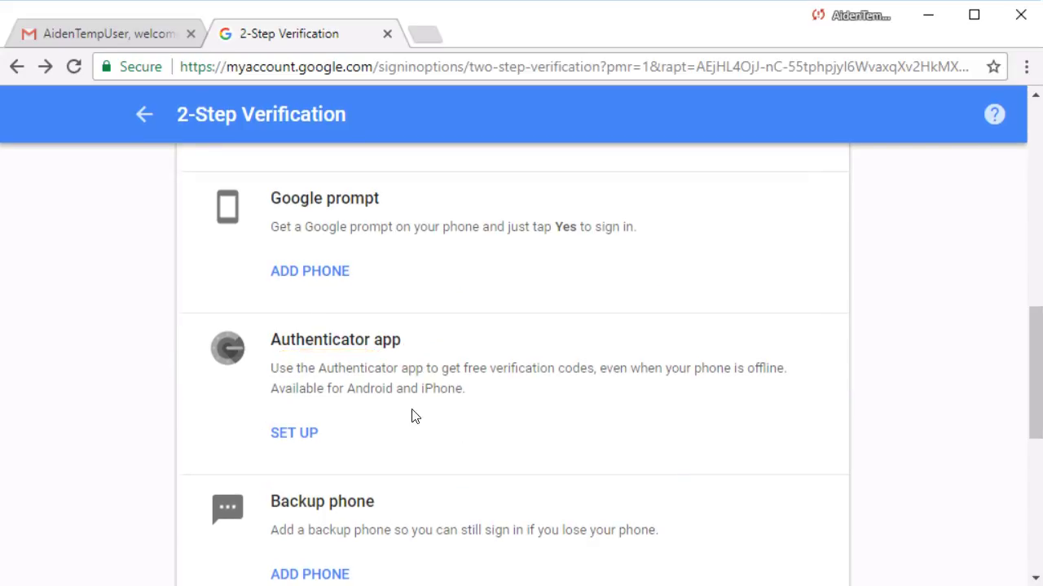
left_click(289, 438)
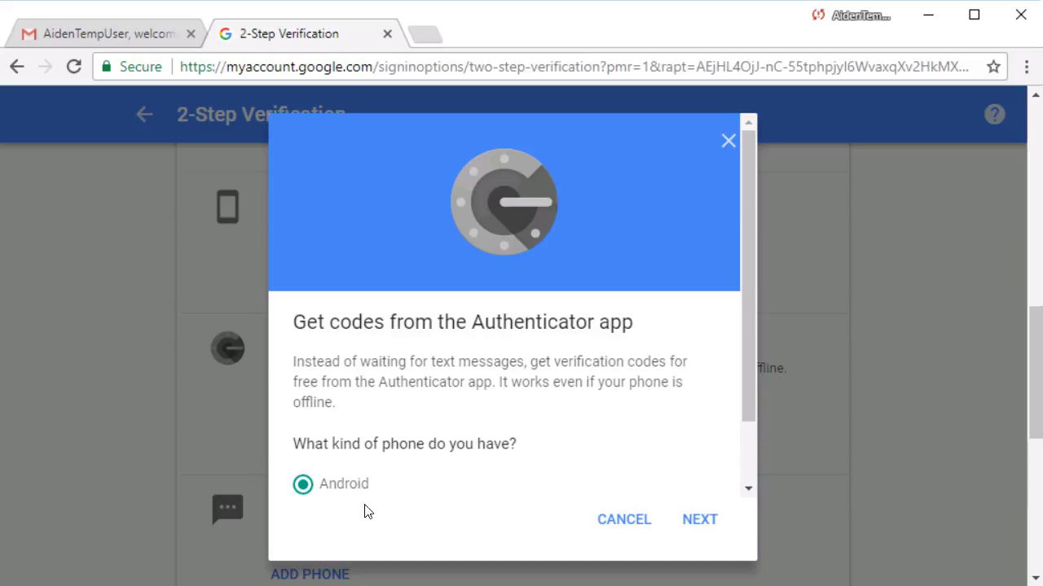
left_click(753, 488)
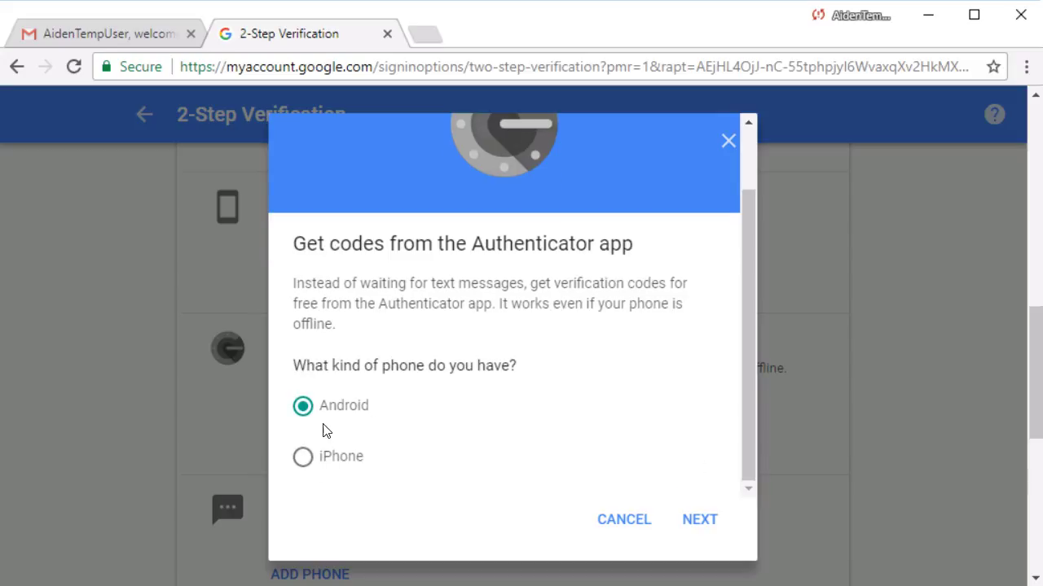
left_click(302, 456)
left_click(694, 523)
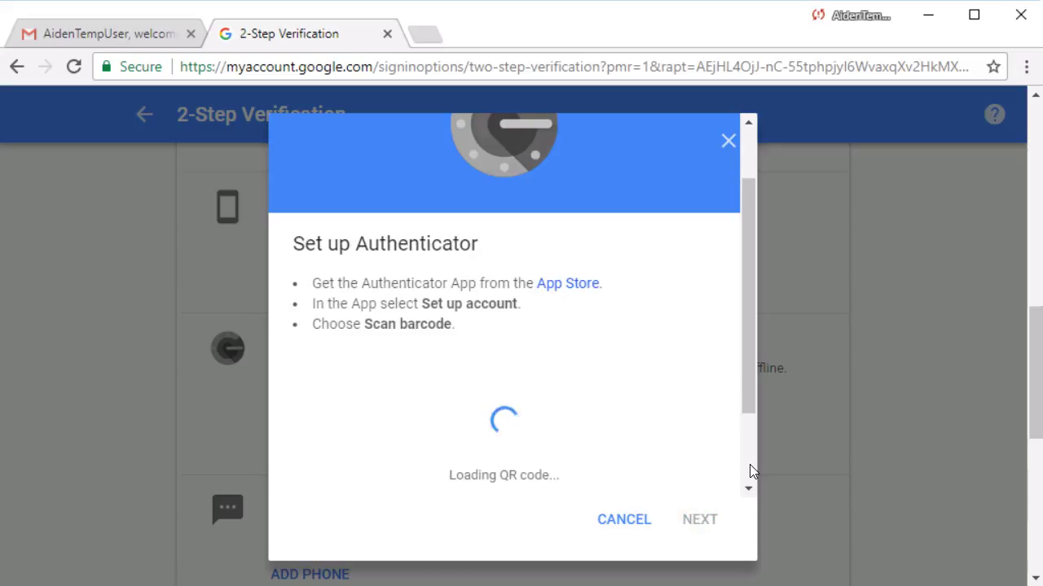
mouse_move(553, 334)
left_mouse_down()
mouse_move(400, 461)
mouse_move(501, 318)
left_mouse_up()
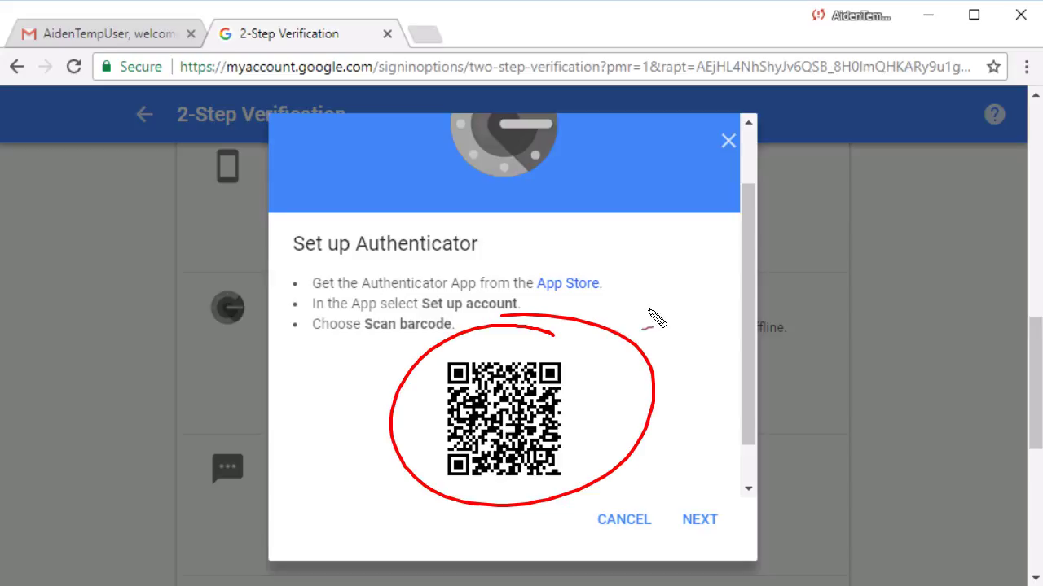
left_click_drag(649, 310, 607, 355)
left_click_drag(613, 333, 633, 351)
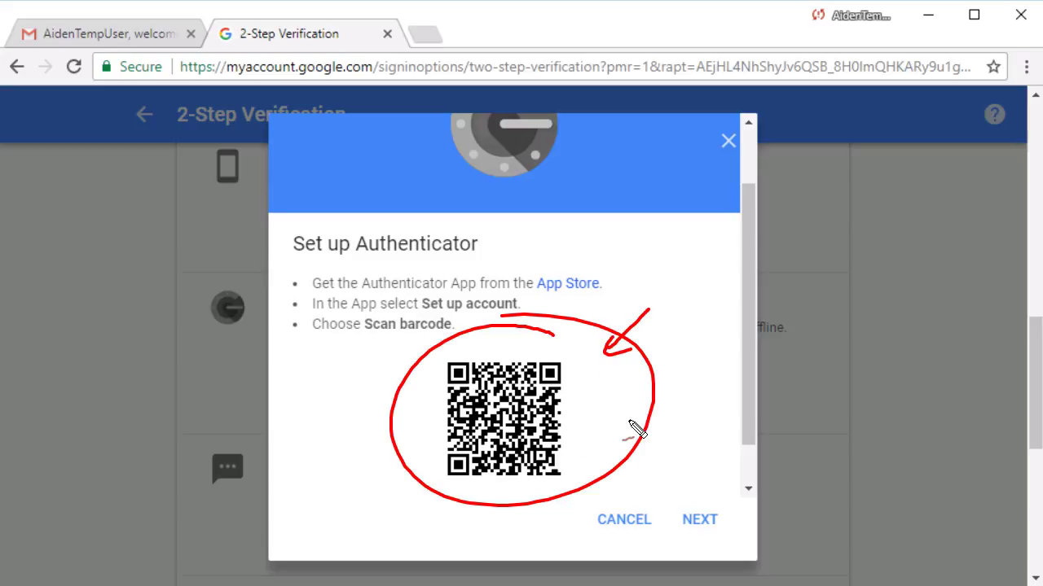
left_click_drag(359, 516, 419, 479)
left_click_drag(394, 523, 405, 521)
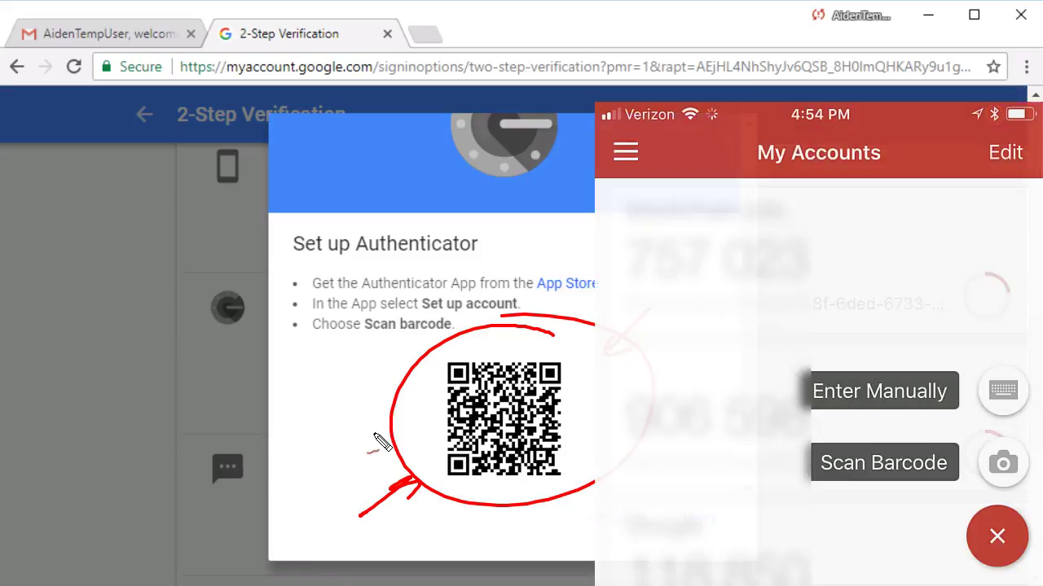
left_click_drag(356, 474, 422, 456)
left_click_drag(593, 423, 584, 440)
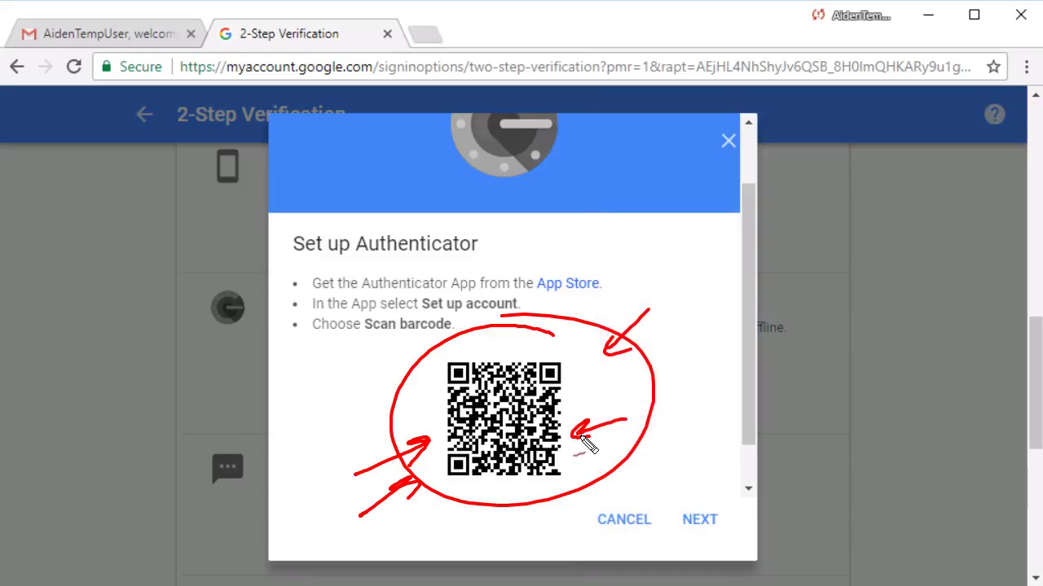
key("Escape")
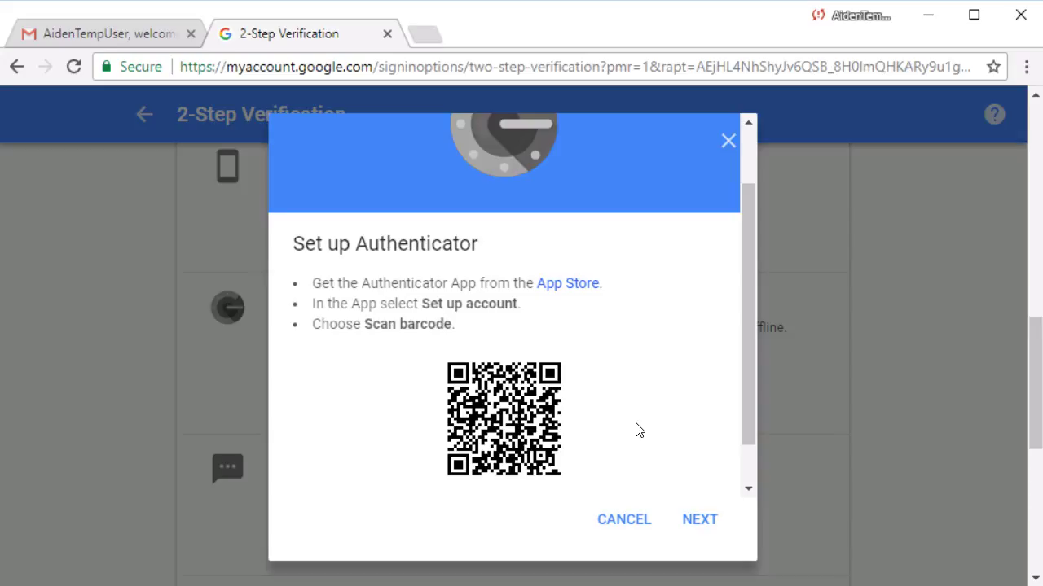
- Verify the Authenticator app with its current six-digit code, finish, and close the tab
left_click(701, 526)
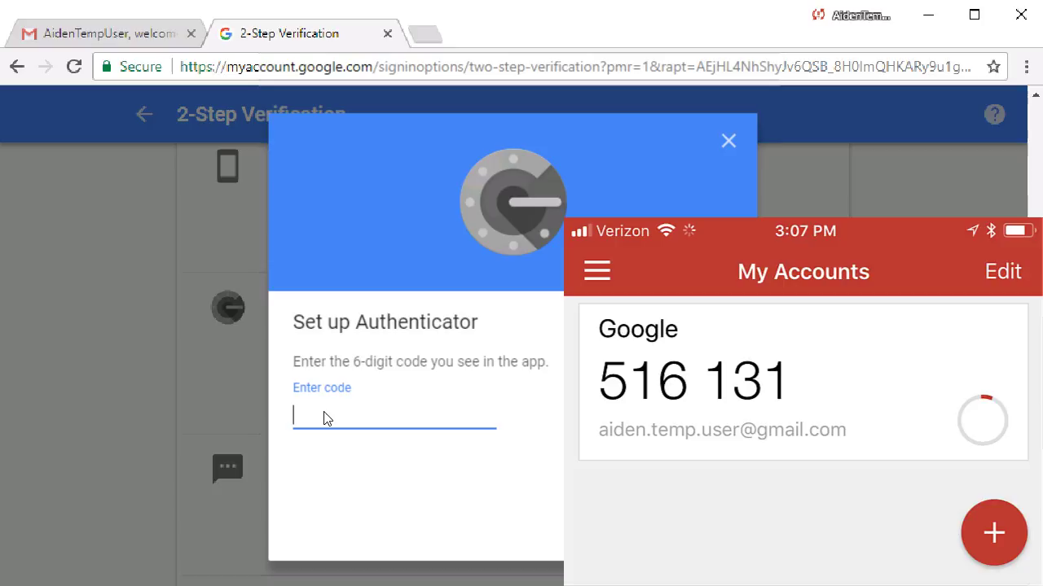
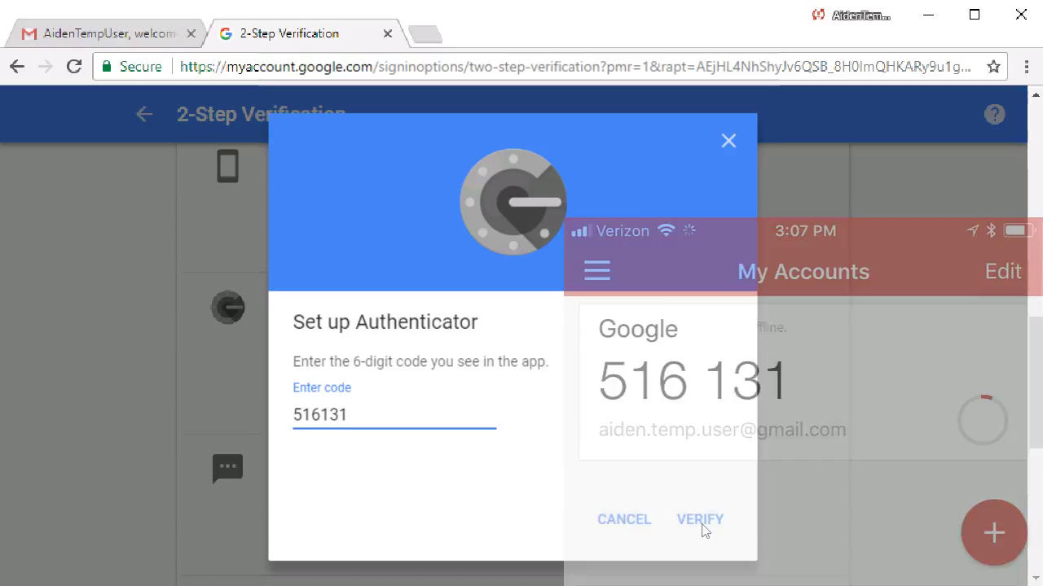
left_click(702, 521)
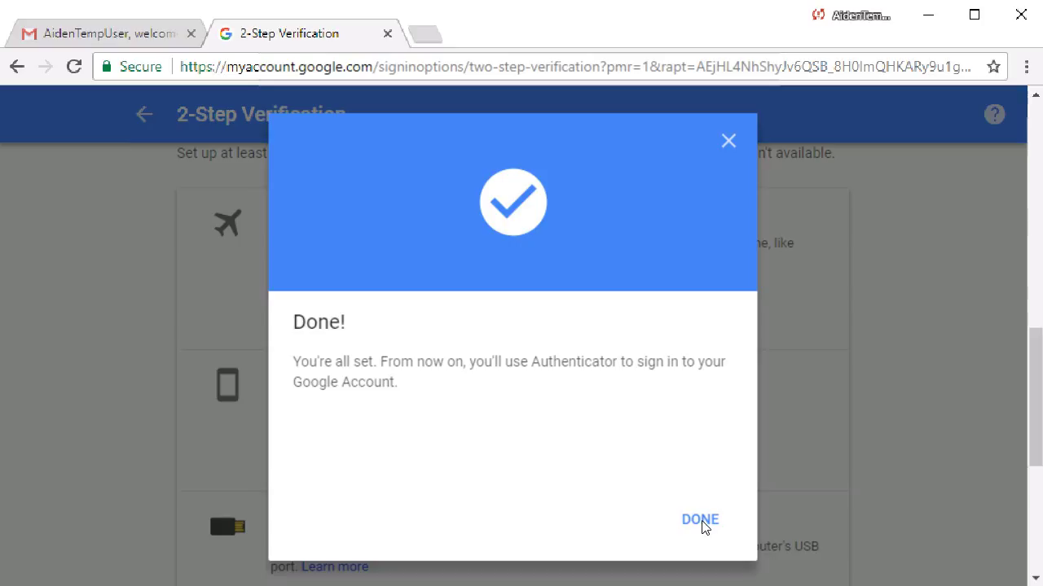
left_click(701, 525)
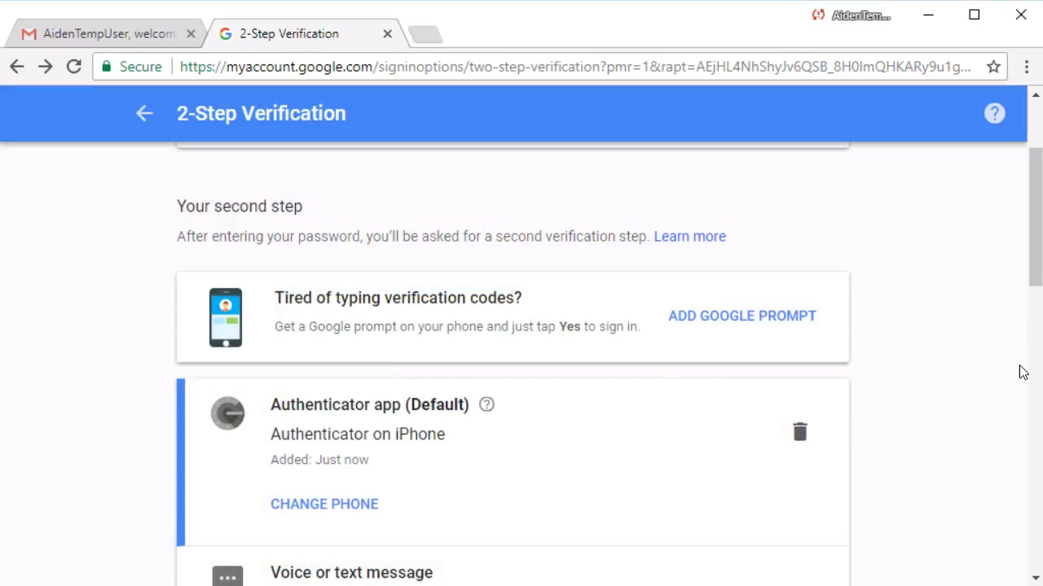
left_click(388, 34)
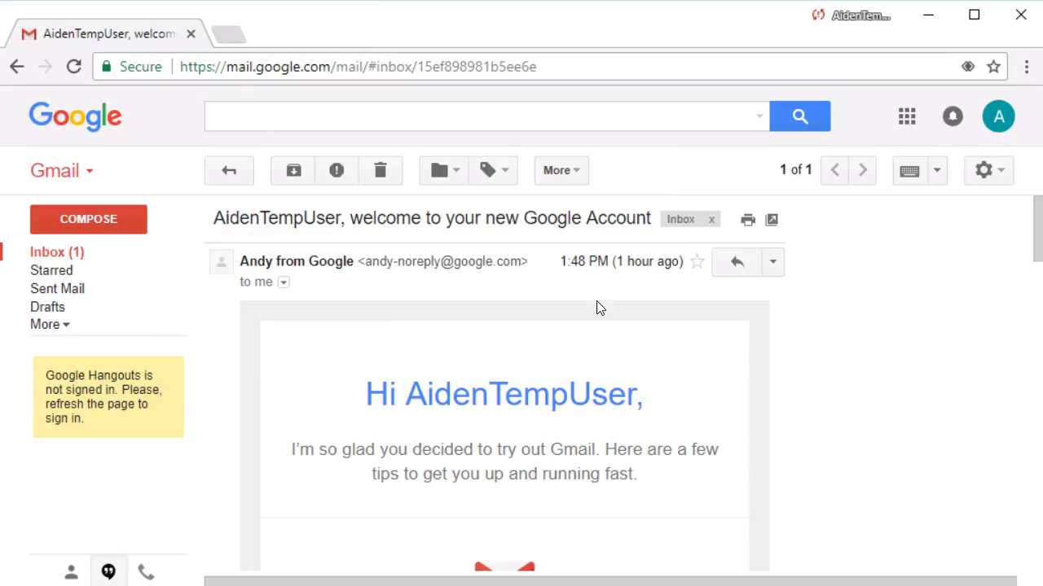
- Sign out from the avatar menu, then sign back in with the account password
left_click(1001, 116)
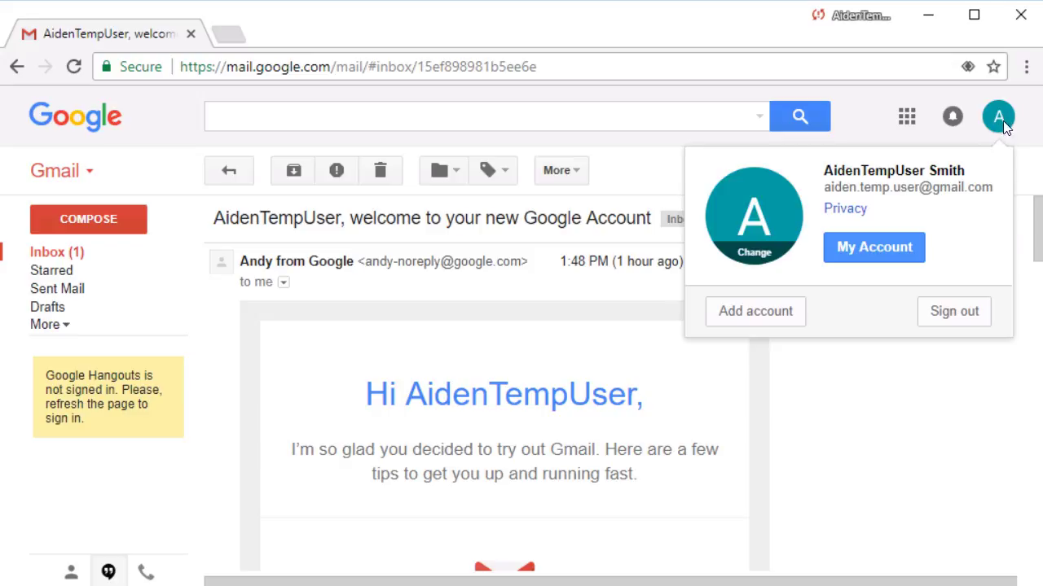
left_click(951, 315)
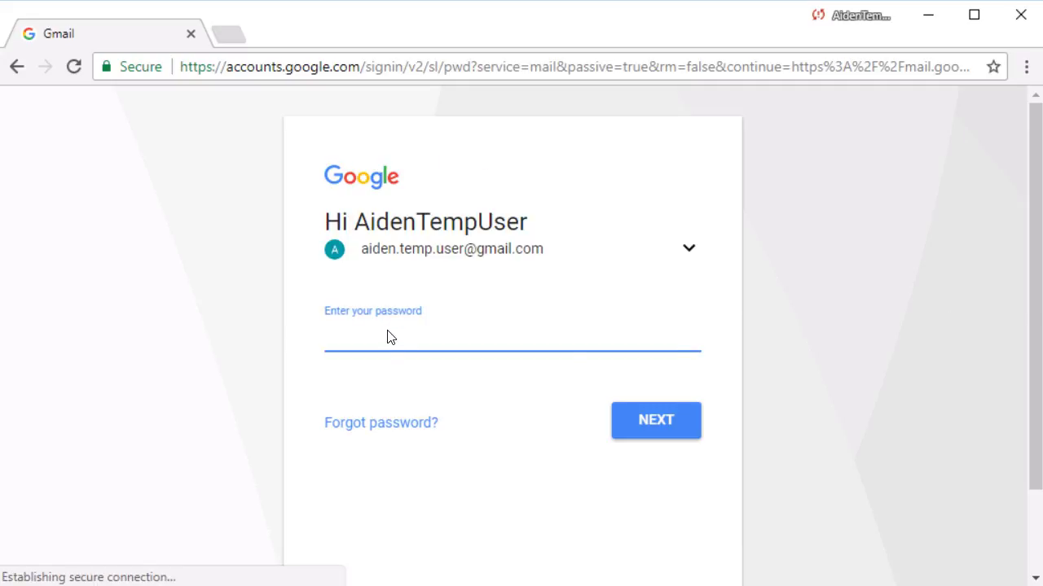
type("••••••••••••••••••••")
left_click(650, 420)
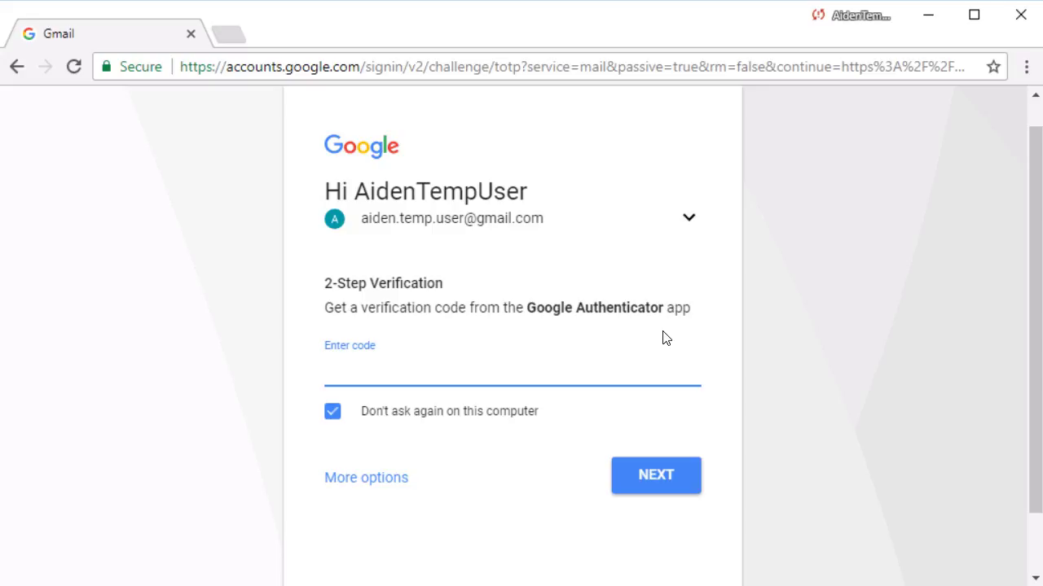
- Enter the current Google Authenticator code in Enter code and submit it
left_click_drag(538, 330, 656, 323)
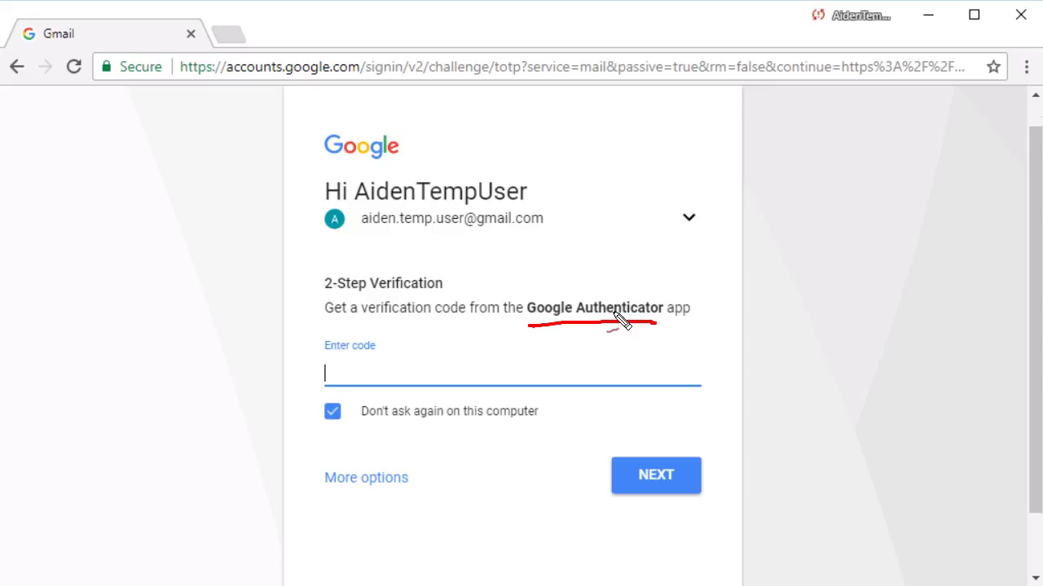
mouse_move(633, 239)
left_mouse_down()
mouse_move(625, 289)
mouse_move(640, 274)
left_mouse_up()
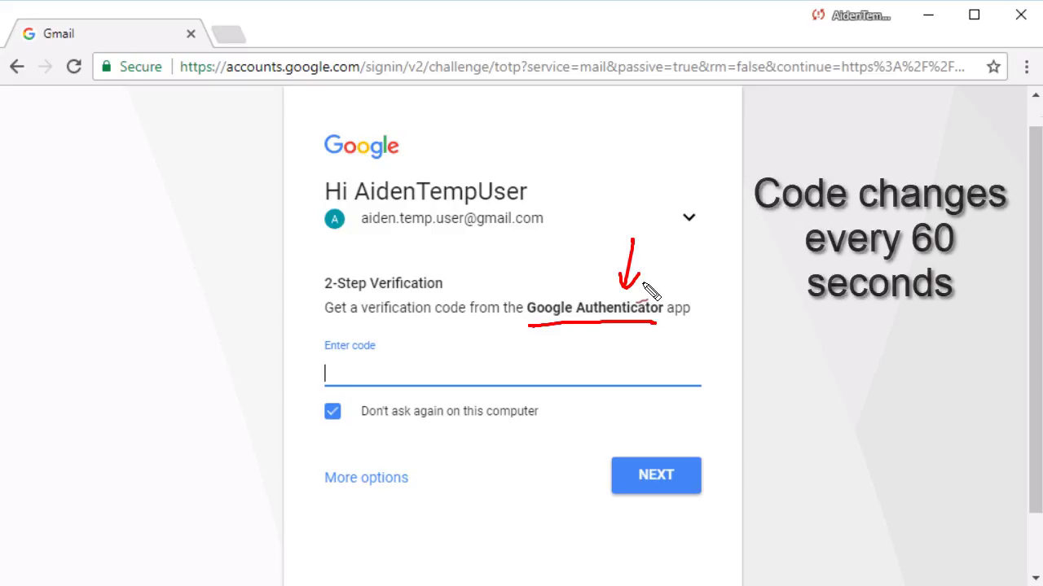
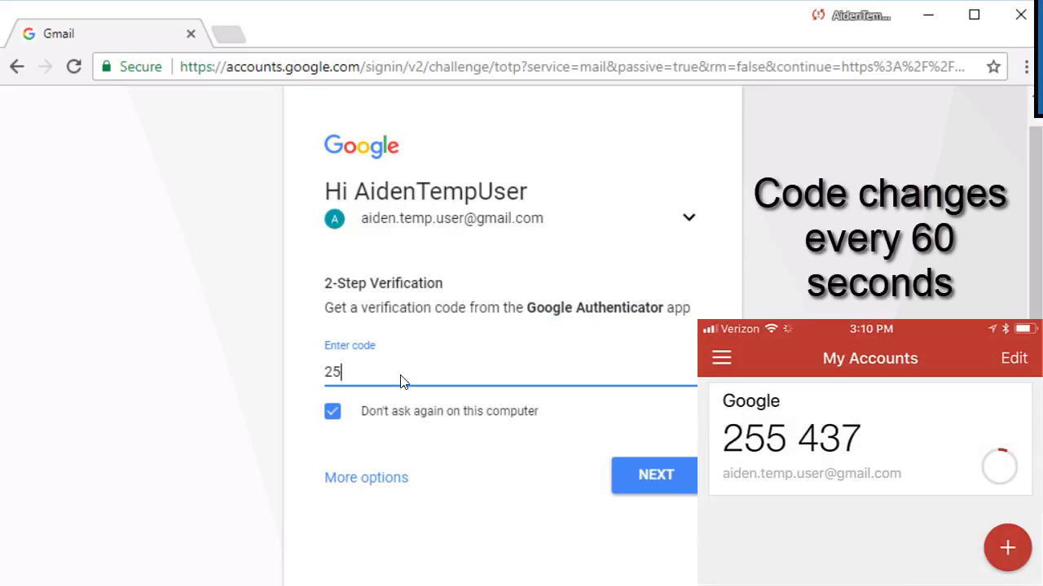
left_click(645, 477)
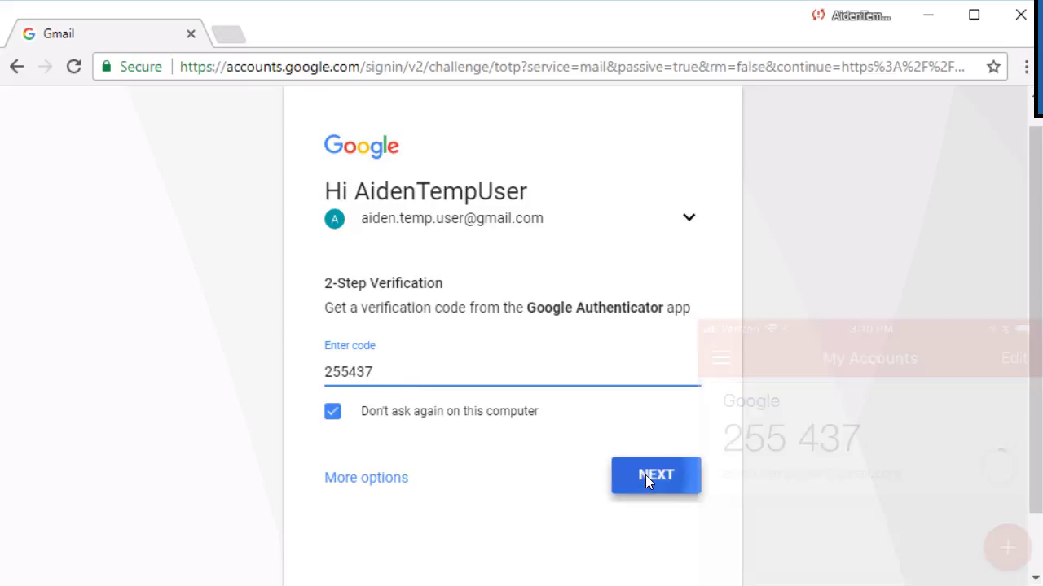